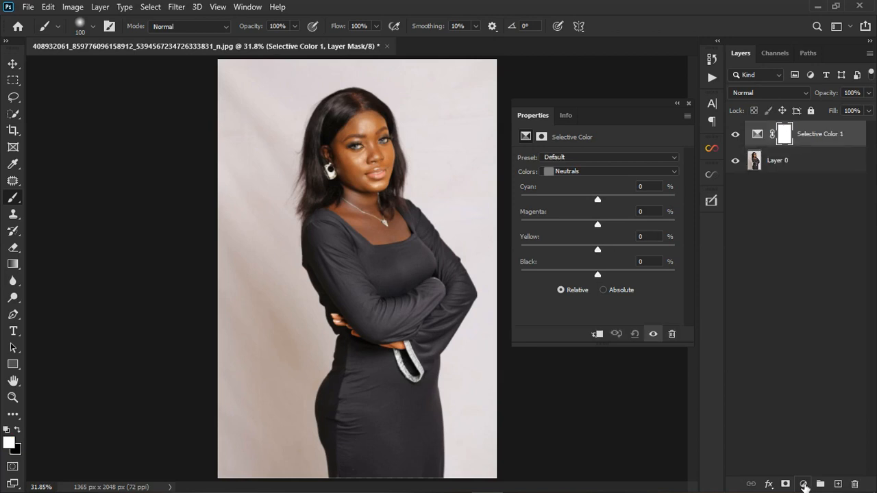
Step: Target the Neutrals in the Selective Color 1 adjustment and set Yellow to +23%
scroll(363, 131, up, 5)
scroll(416, 91, up, 4)
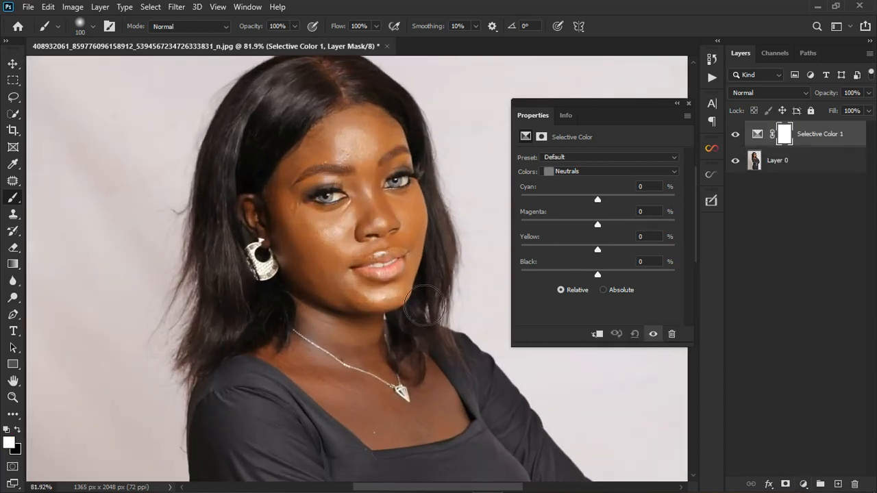
click(597, 172)
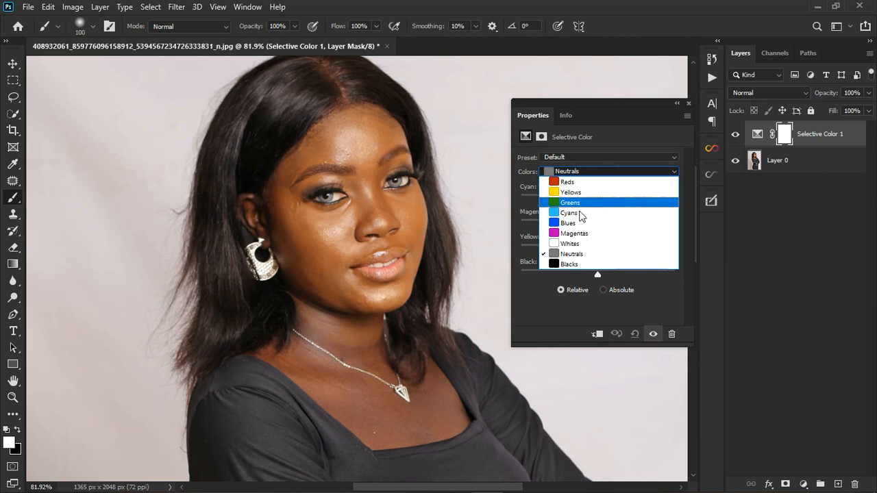
click(609, 140)
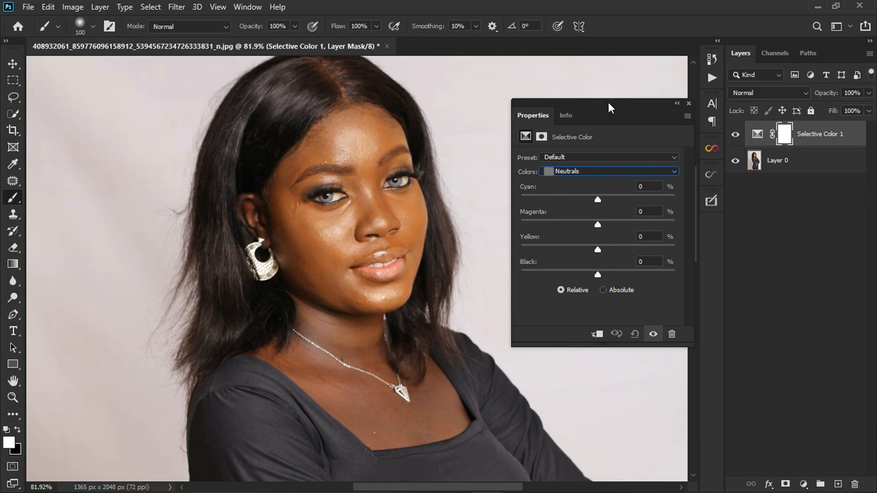
drag(607, 103, 596, 86)
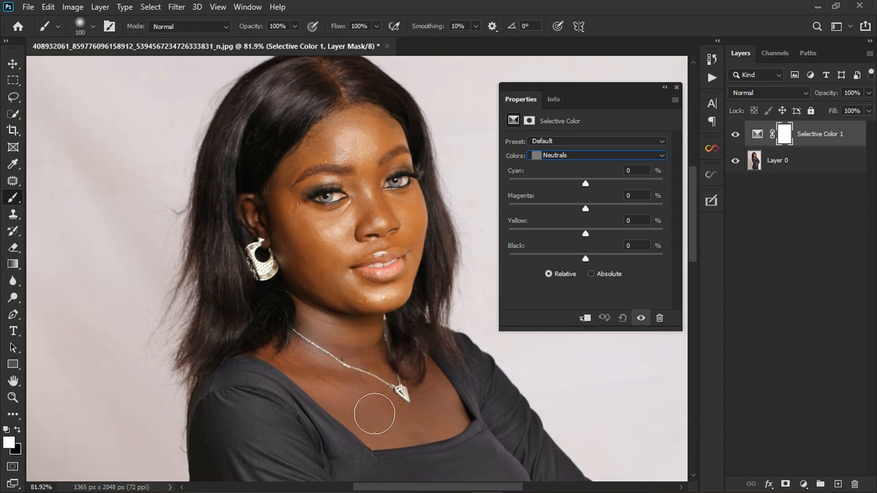
click(575, 156)
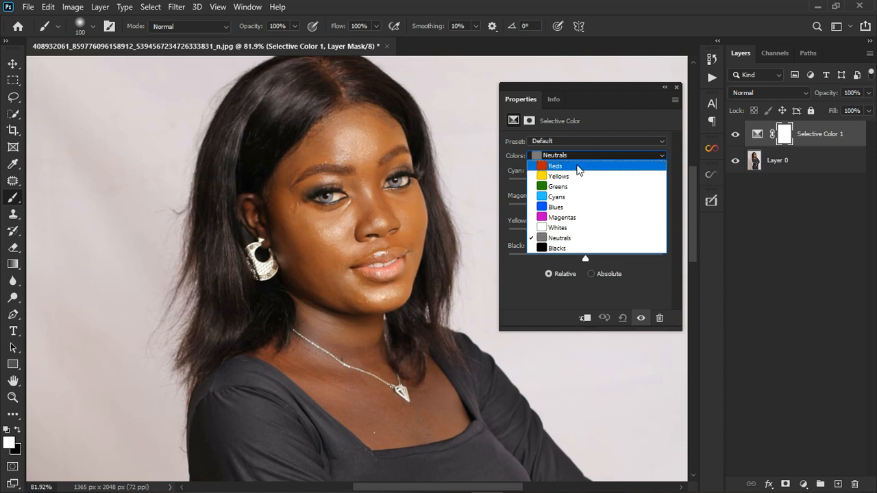
click(577, 164)
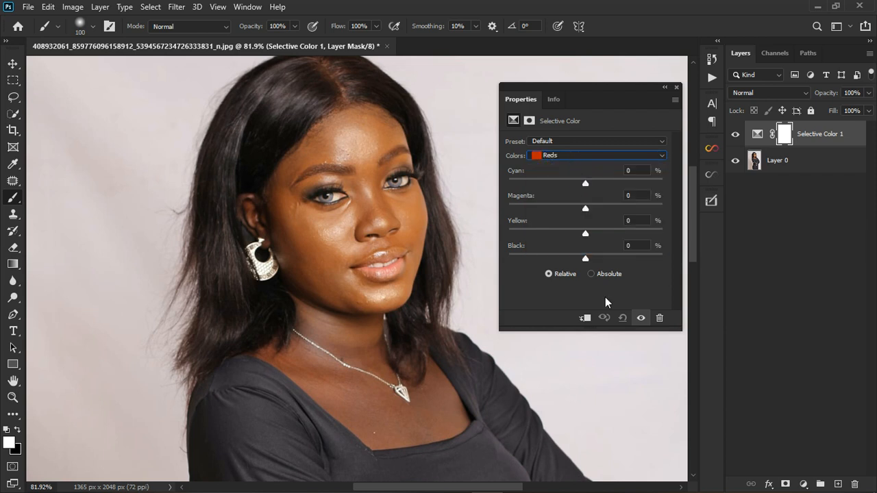
click(572, 157)
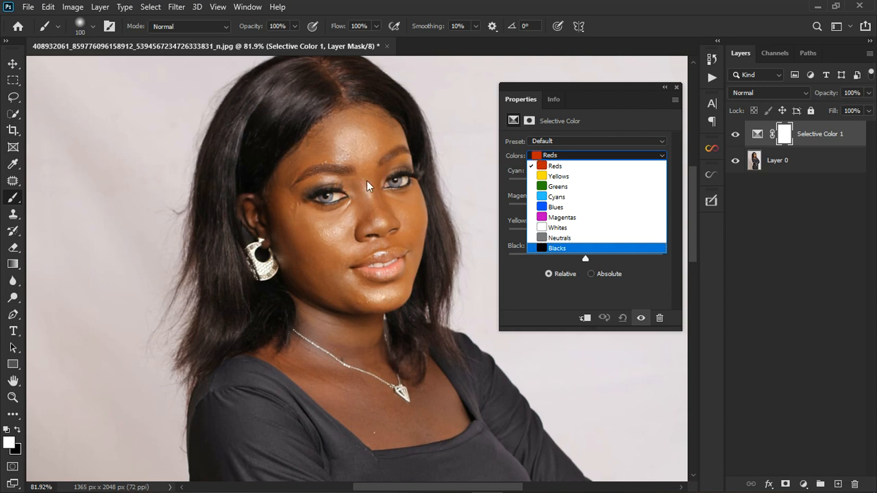
click(564, 240)
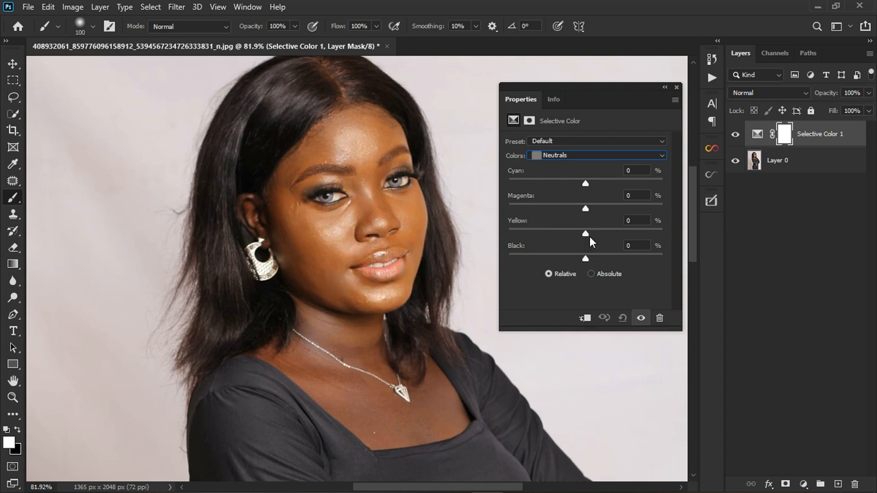
drag(588, 232, 599, 236)
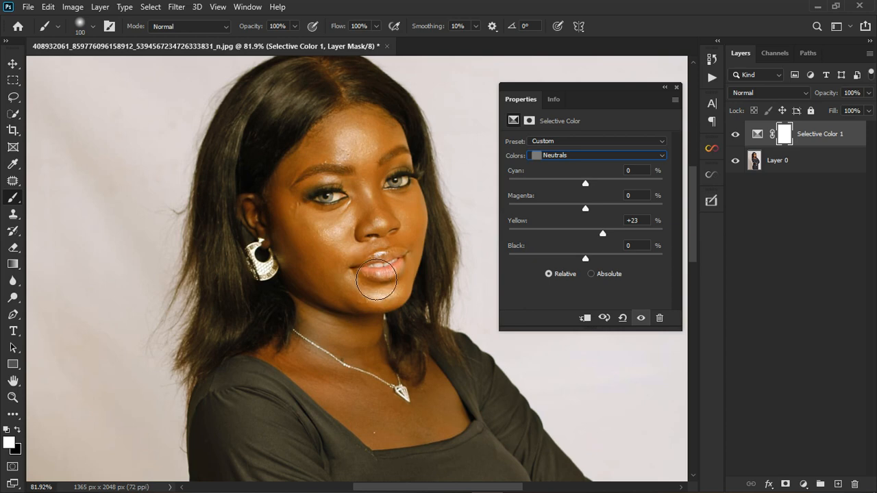
click(676, 87)
Step: Invert the Selective Color 1 layer mask to black so the adjustment is hidden
scroll(395, 219, down, 2)
scroll(396, 233, down, 4)
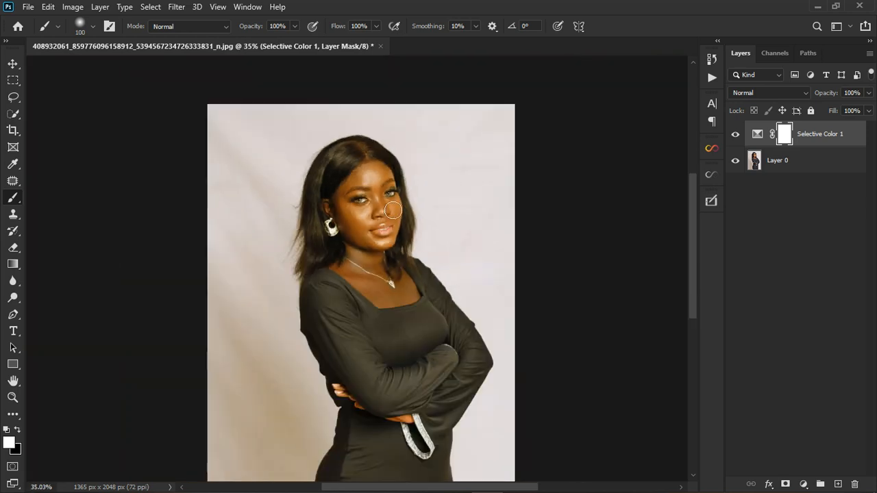
scroll(403, 264, up, 3)
scroll(404, 264, up, 1)
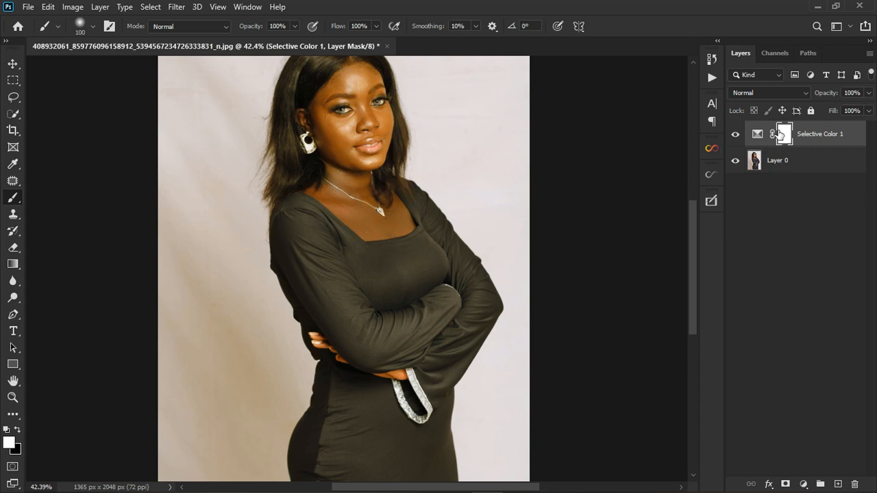
key(ctrl+i)
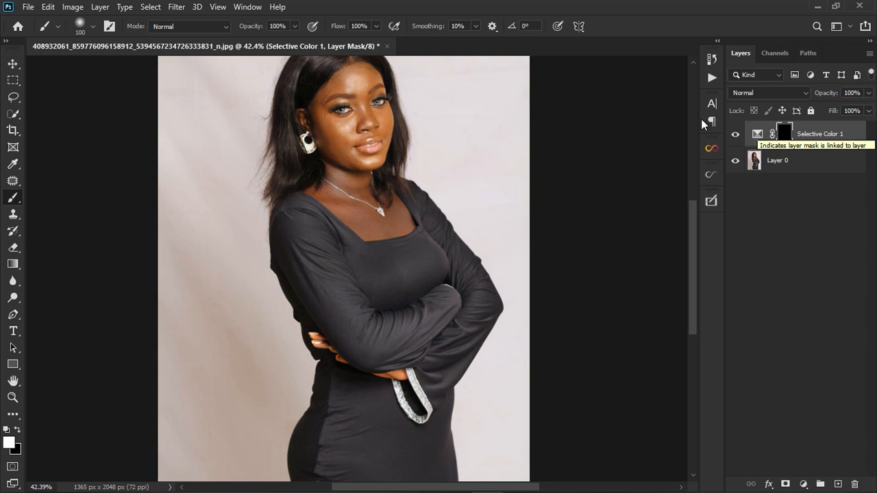
Step: Paint white on the Selective Color 1 mask over the subject's neck and chest with the soft 100 px brush
scroll(348, 164, up, 2)
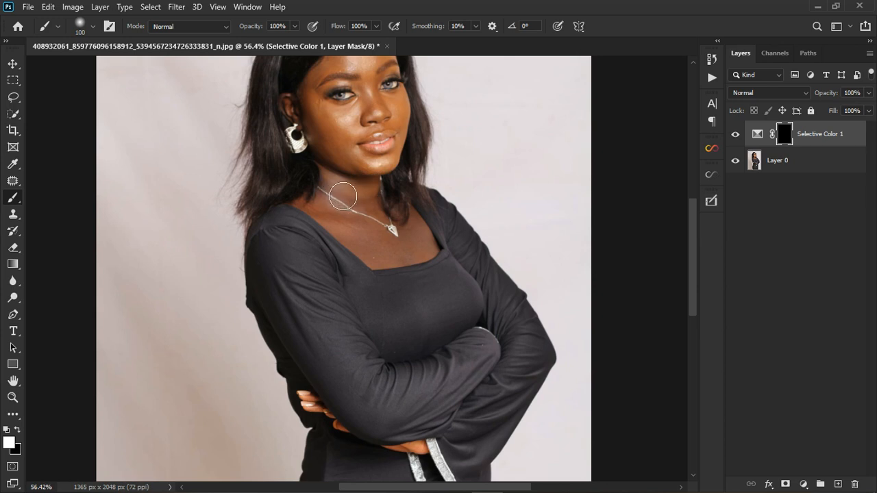
mouse_move(343, 197)
mouse_down()
mouse_move(378, 224)
mouse_move(321, 209)
mouse_move(374, 252)
mouse_move(398, 266)
mouse_move(417, 262)
mouse_move(424, 254)
mouse_move(416, 230)
mouse_move(436, 250)
mouse_move(434, 259)
mouse_move(390, 271)
mouse_move(413, 275)
mouse_move(439, 263)
mouse_move(398, 235)
mouse_move(394, 214)
mouse_move(379, 204)
mouse_move(359, 209)
mouse_move(337, 193)
mouse_move(349, 220)
mouse_move(334, 202)
mouse_move(329, 213)
mouse_move(337, 194)
mouse_move(374, 212)
mouse_move(338, 219)
mouse_move(382, 256)
mouse_up()
scroll(375, 258, down, 3)
scroll(398, 115, up, 2)
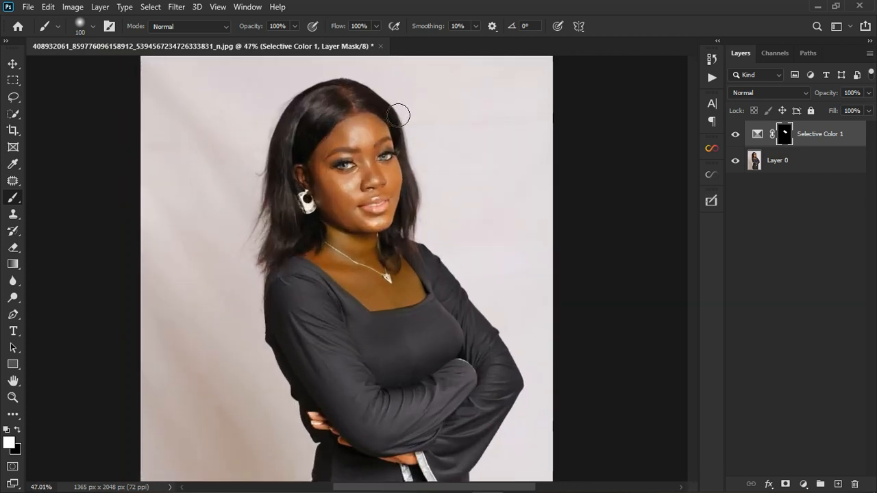
scroll(398, 115, up, 1)
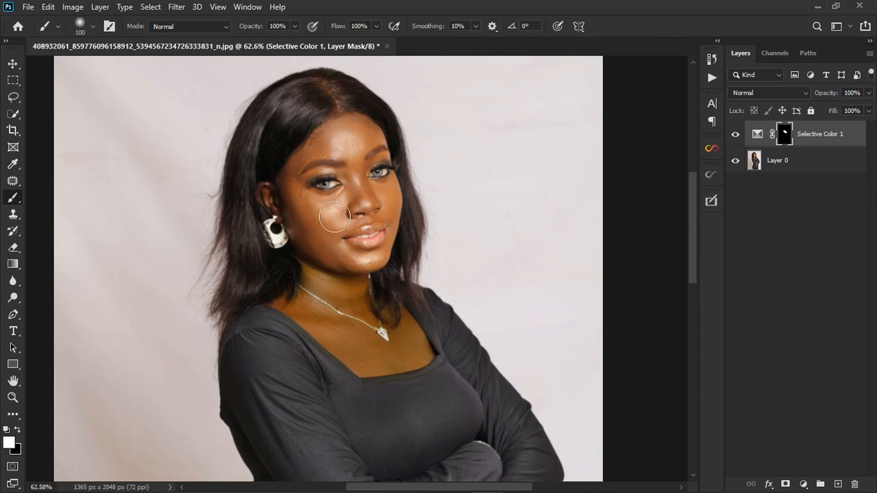
Step: Adjust the Neutrals of Selective Color 1 to Cyan -12% and Yellow +12%
double_click(763, 137)
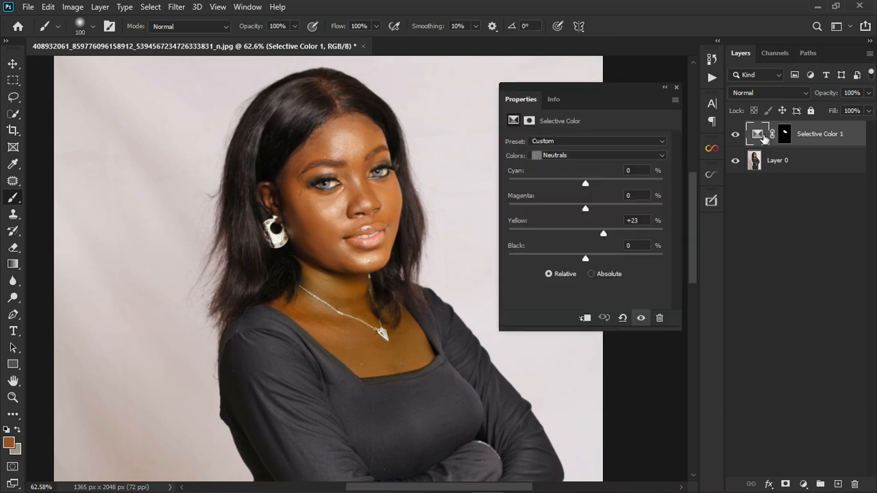
drag(604, 235, 598, 238)
drag(587, 190, 582, 191)
drag(580, 187, 577, 189)
drag(578, 184, 579, 185)
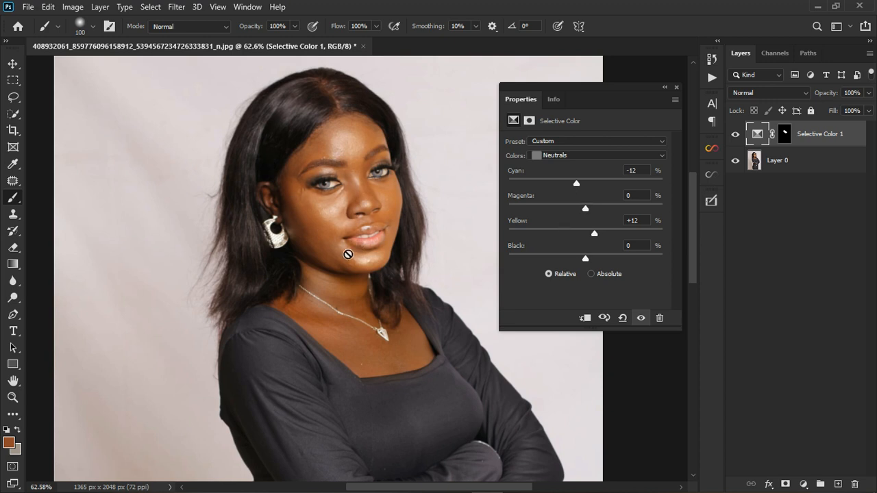
Step: Toggle the Selective Color 1 adjustment off and on to compare the neck and chest tone with the face
click(643, 318)
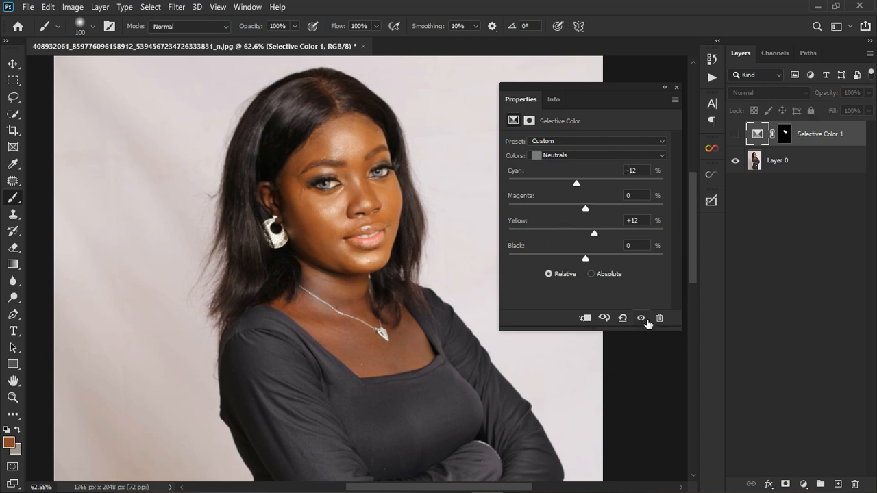
click(644, 319)
click(676, 88)
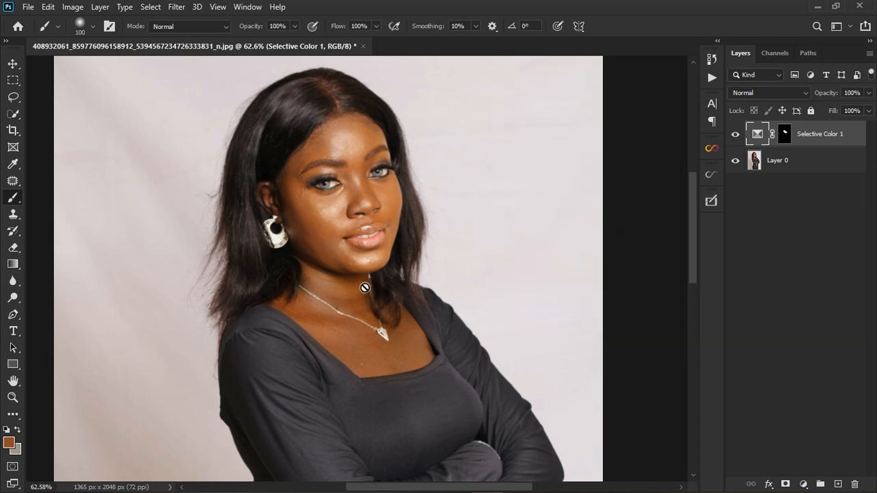
scroll(367, 284, down, 2)
scroll(374, 271, up, 3)
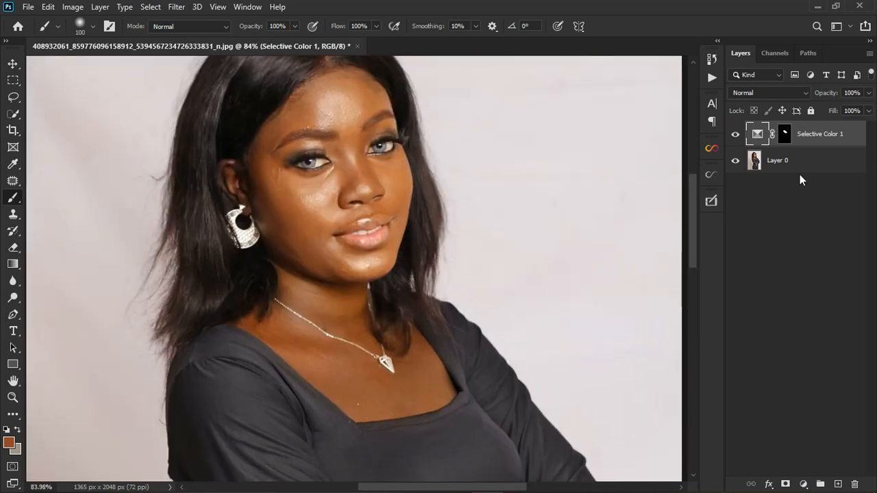
click(742, 137)
scroll(360, 289, down, 3)
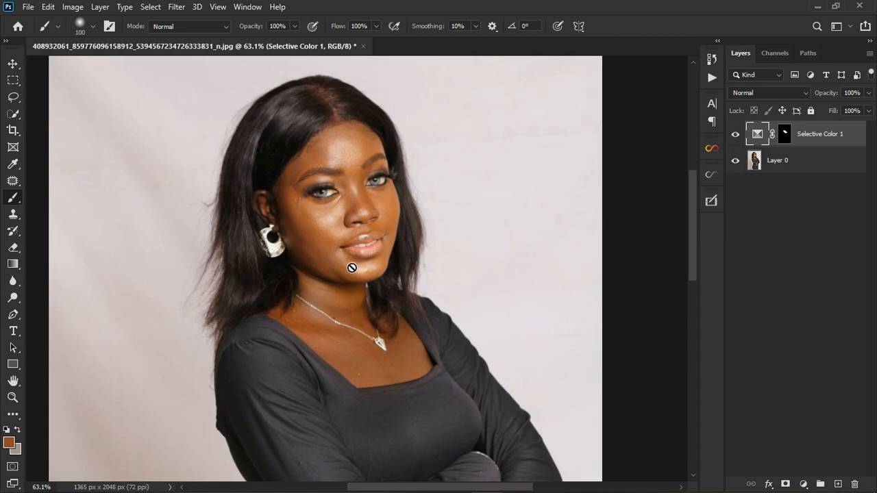
scroll(344, 245, down, 2)
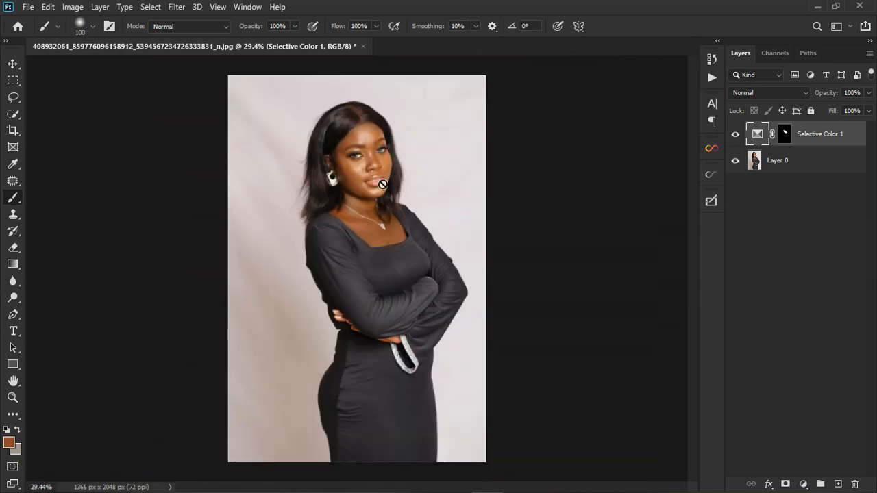
scroll(395, 103, up, 3)
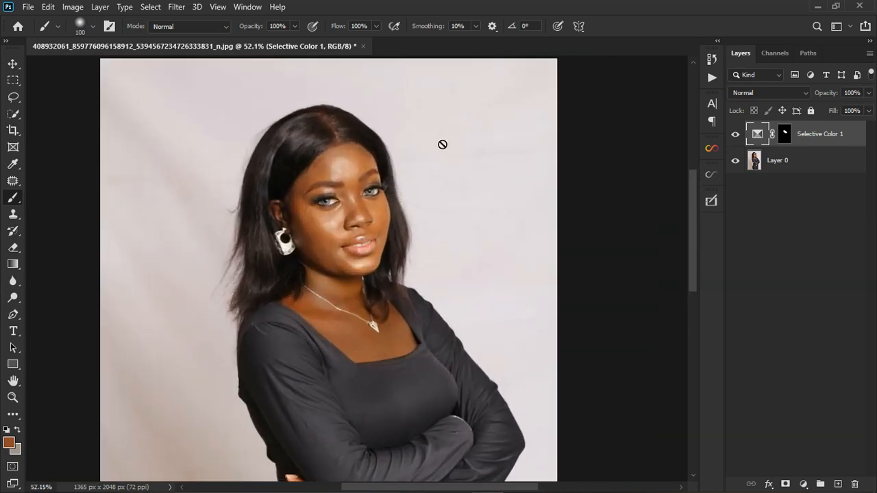
Step: Try raising Cyan to +92% for the Blacks of Selective Color 1, and reset that change
double_click(756, 131)
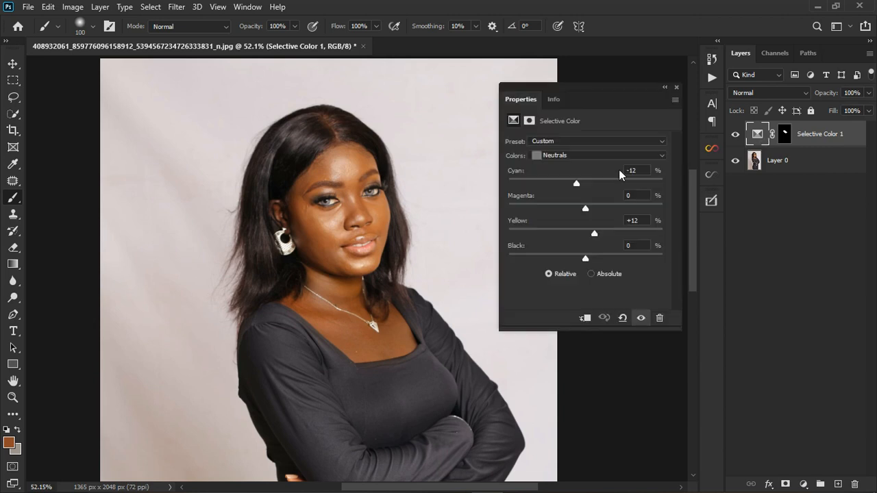
click(567, 156)
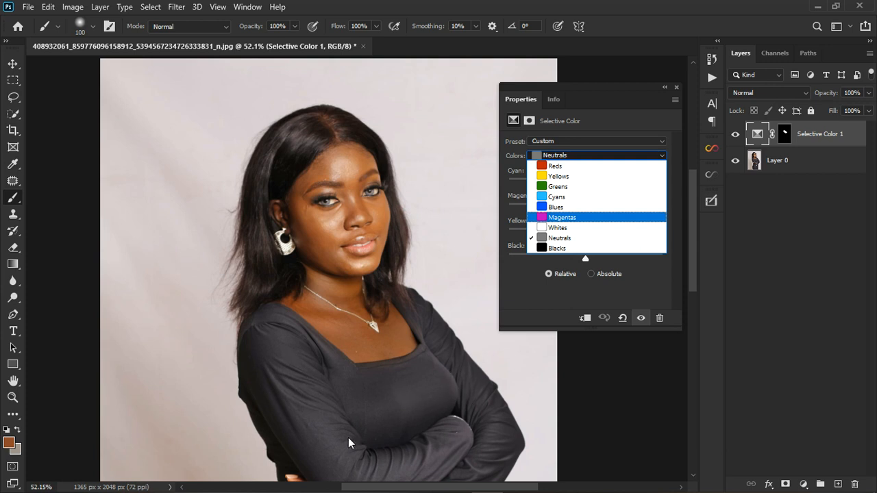
click(558, 249)
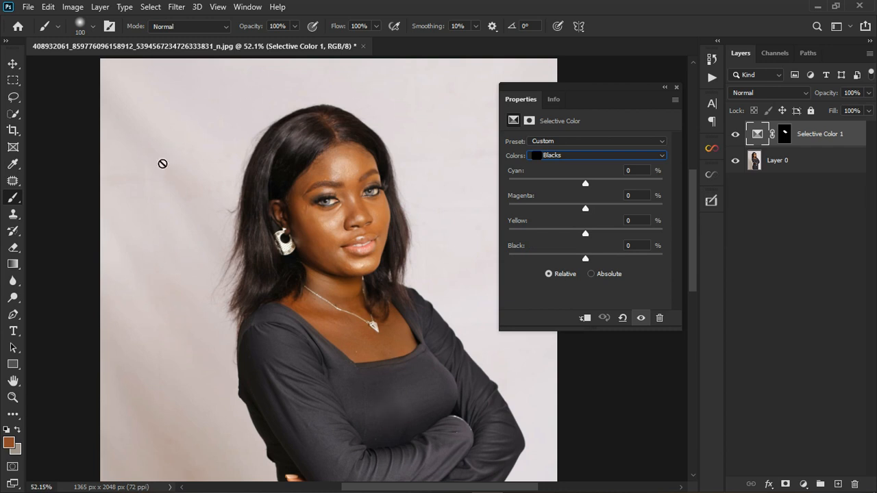
click(649, 155)
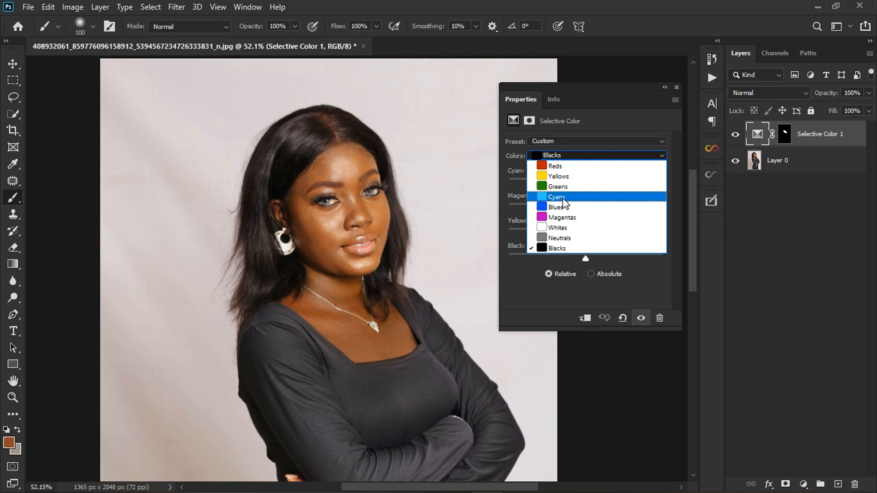
click(567, 250)
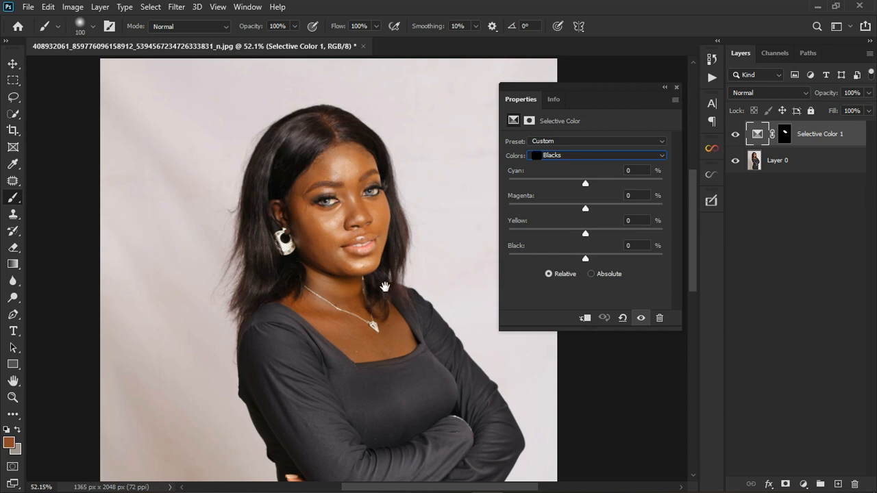
scroll(387, 284, down, 4)
scroll(384, 264, up, 1)
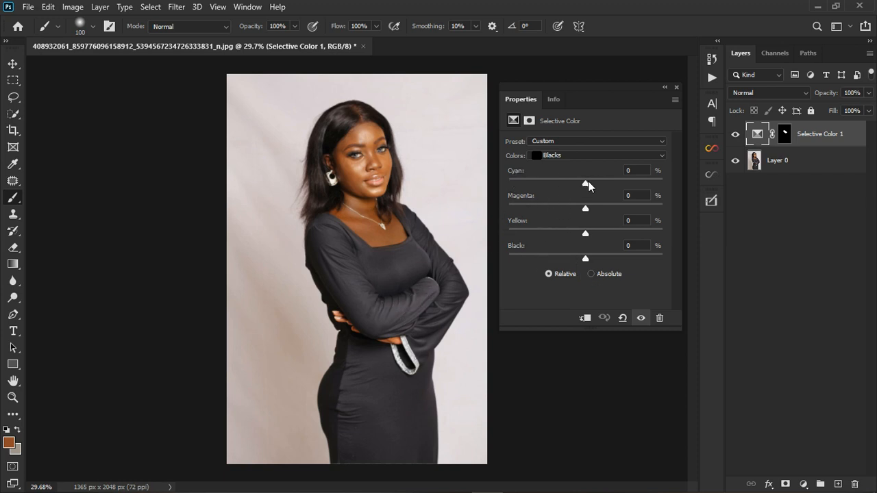
drag(586, 183, 608, 184)
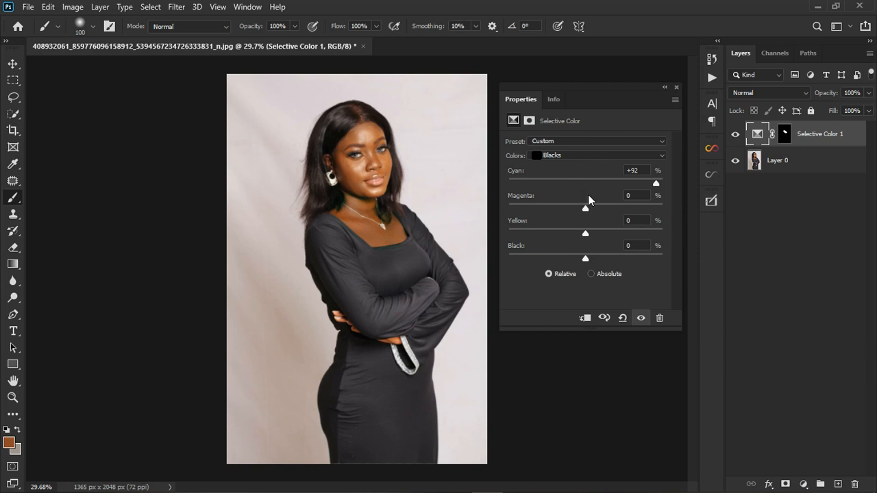
click(623, 317)
click(676, 88)
Step: Add a second Selective Color adjustment layer above the first and target its Blacks
click(804, 484)
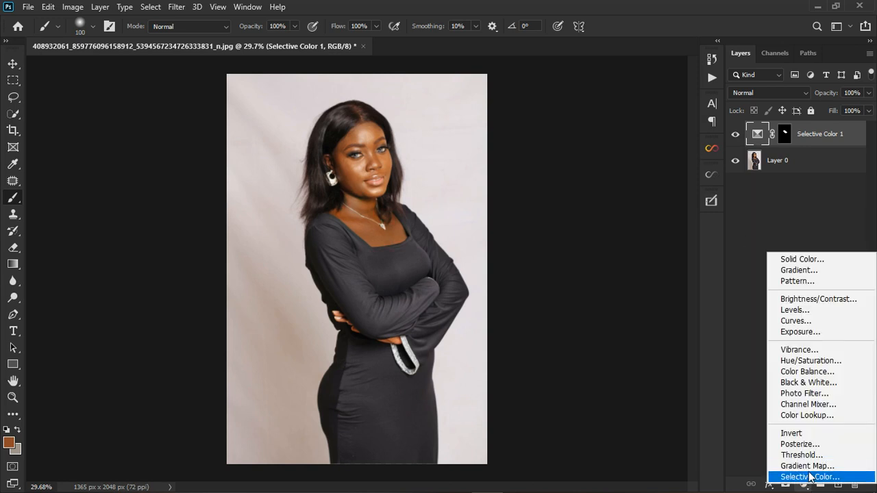
click(810, 476)
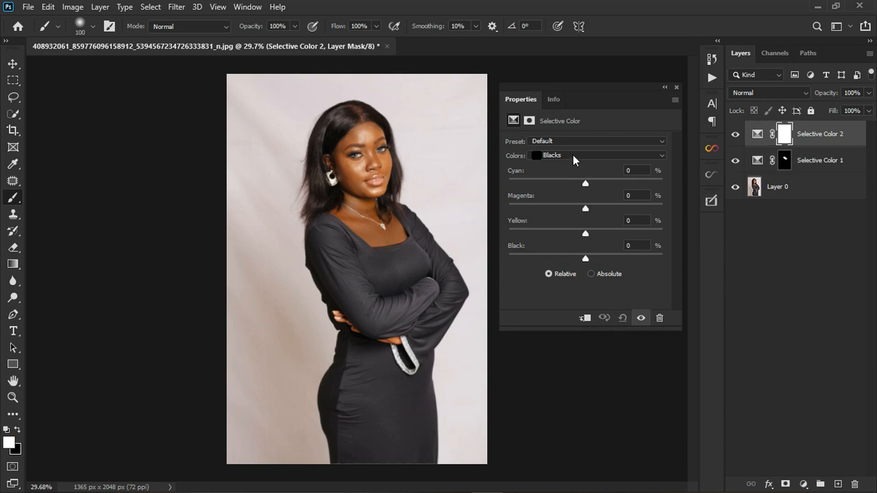
click(573, 155)
click(573, 154)
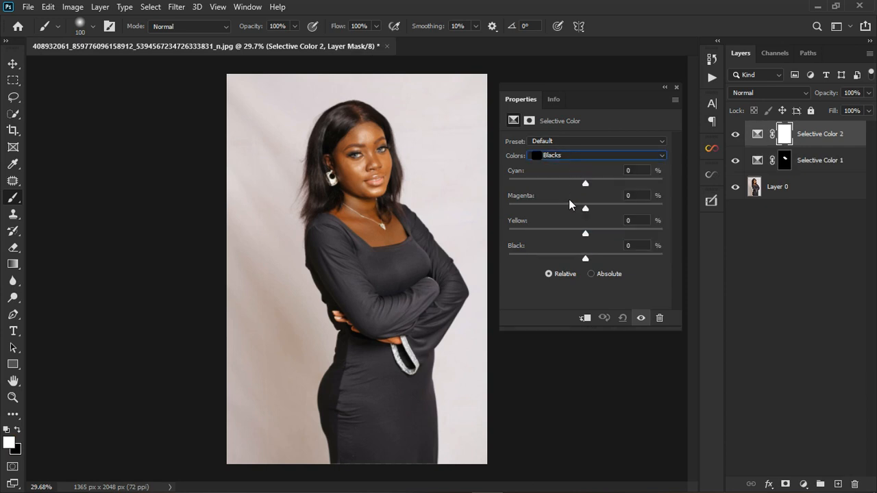
Step: Set the Blacks of Selective Color 2 to Cyan +3%, Magenta +8%, Yellow +3% and Black +100%
drag(585, 183, 649, 183)
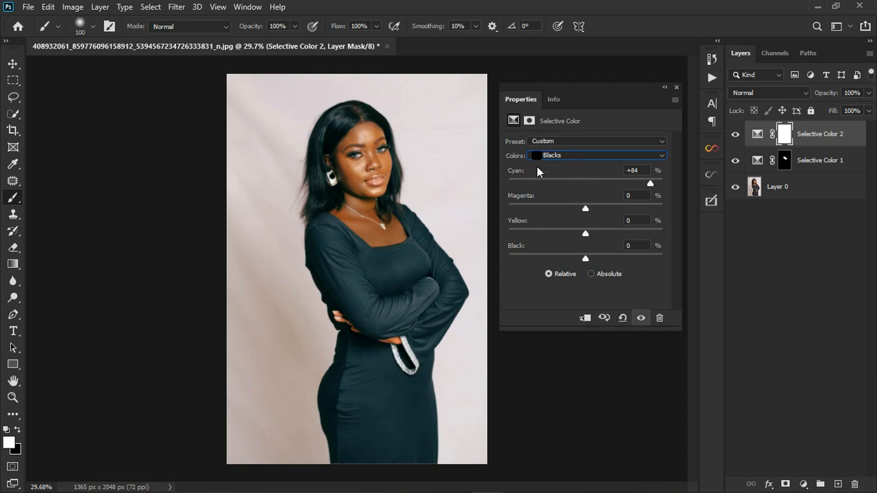
drag(651, 183, 598, 202)
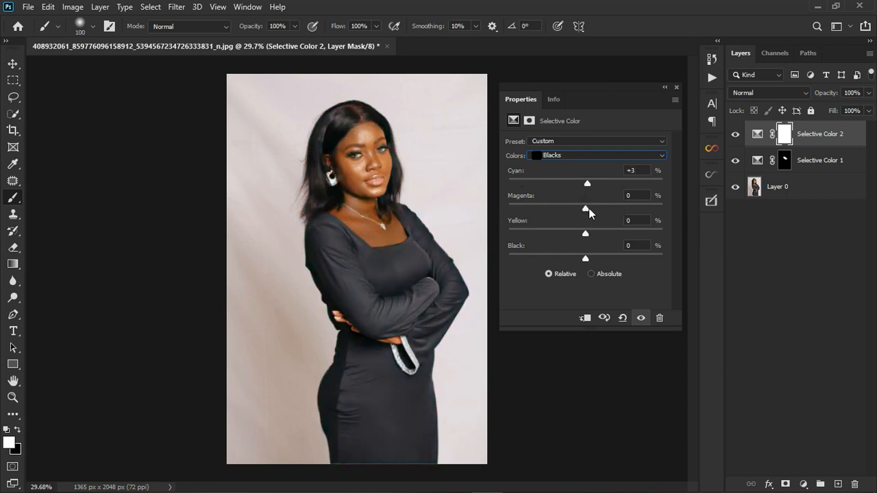
drag(589, 208, 587, 234)
drag(586, 259, 848, 288)
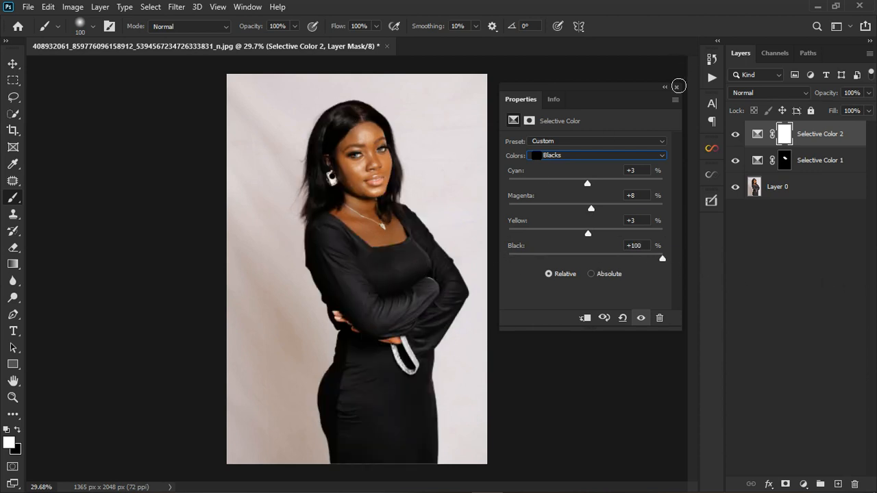
click(677, 87)
Step: Hide the Selective Color 2 layer to compare the black dress and hair without the adjustment
scroll(438, 281, up, 4)
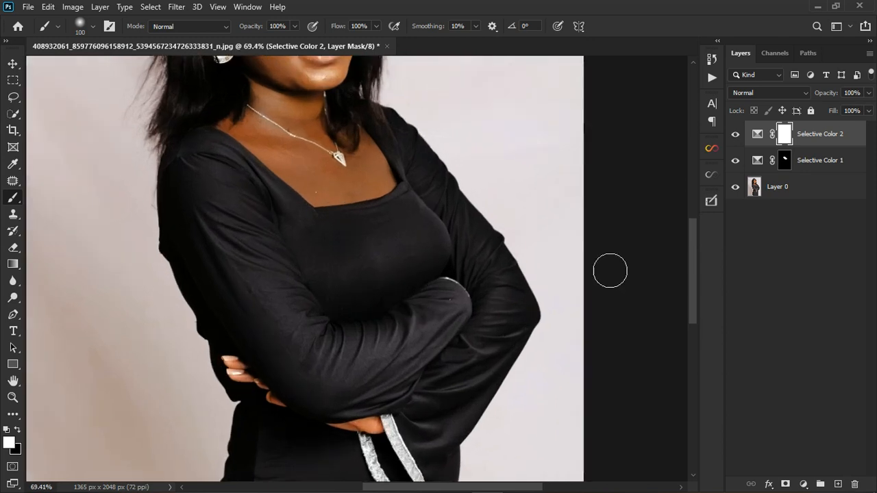
click(738, 136)
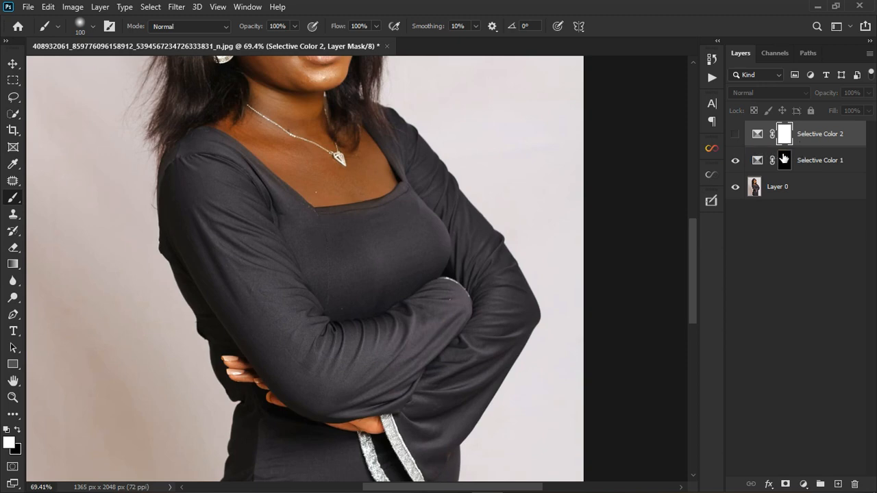
scroll(616, 205, down, 4)
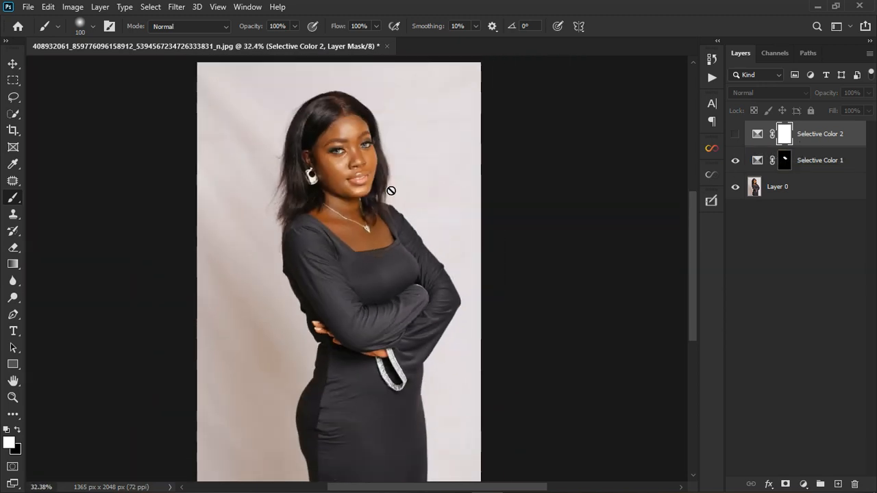